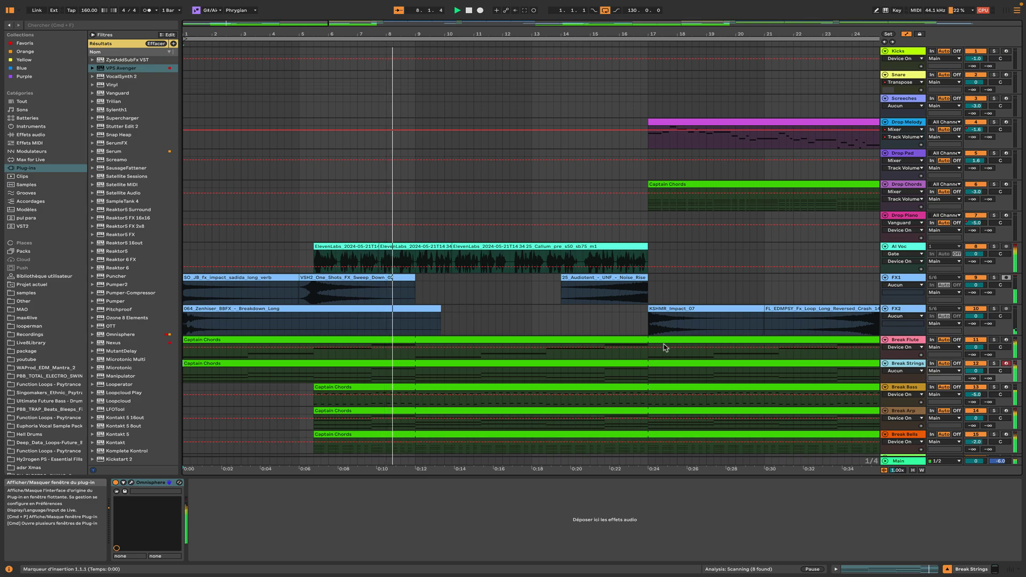
# - Inspect the Serum instrument on the Break Bass track and close its plug-in window again
pyautogui.click(192, 395)
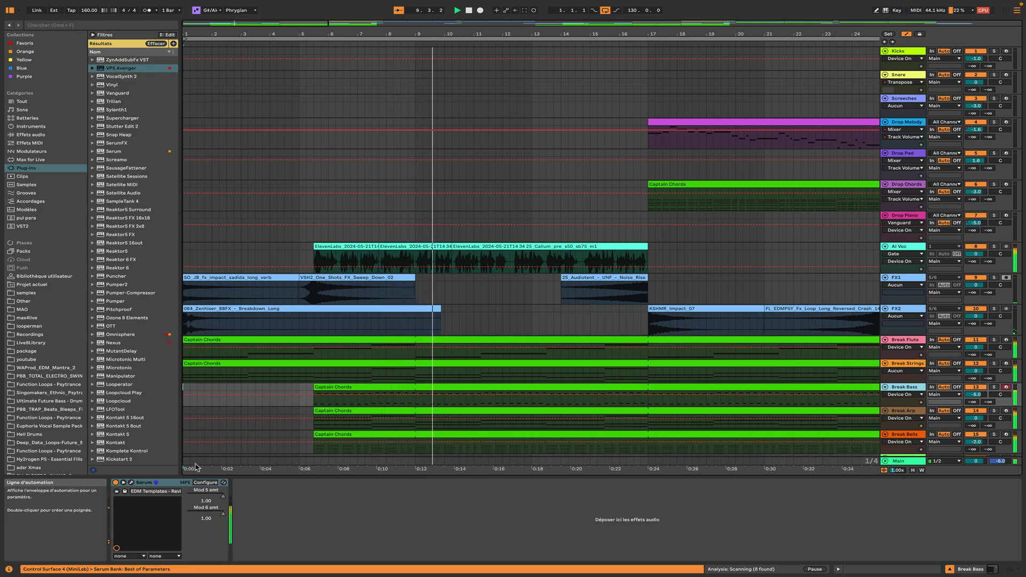
pyautogui.click(131, 483)
pyautogui.click(131, 482)
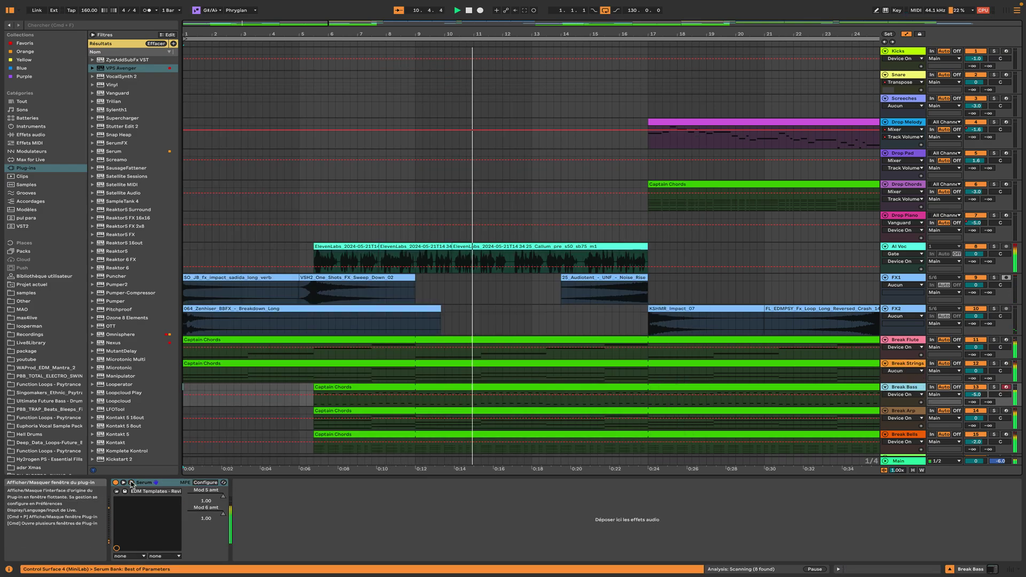
# - Examine the Sylenth1 patch on the Break Arp track, viewing both Part A and Part B, and close it
pyautogui.click(213, 421)
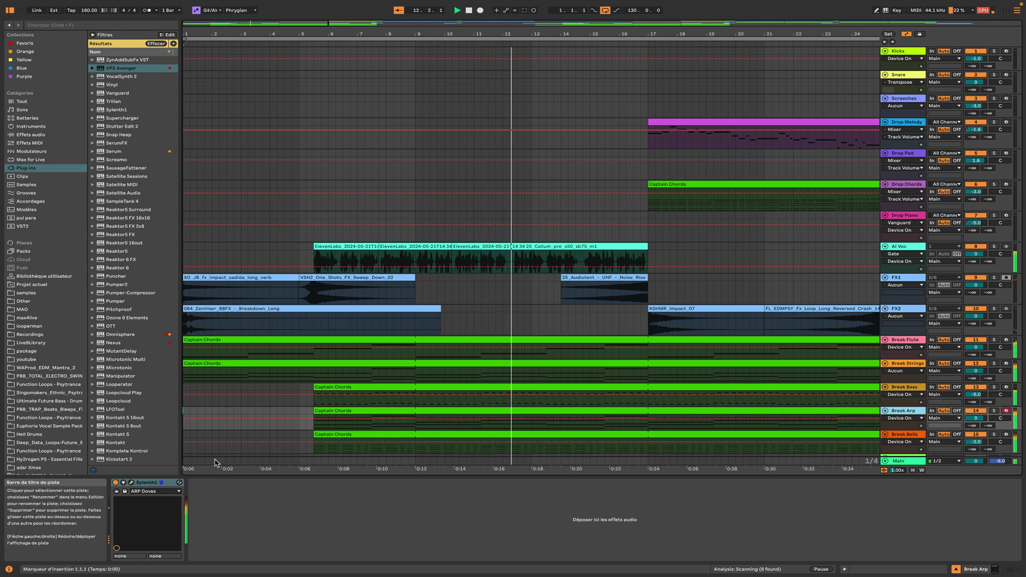
pyautogui.click(131, 482)
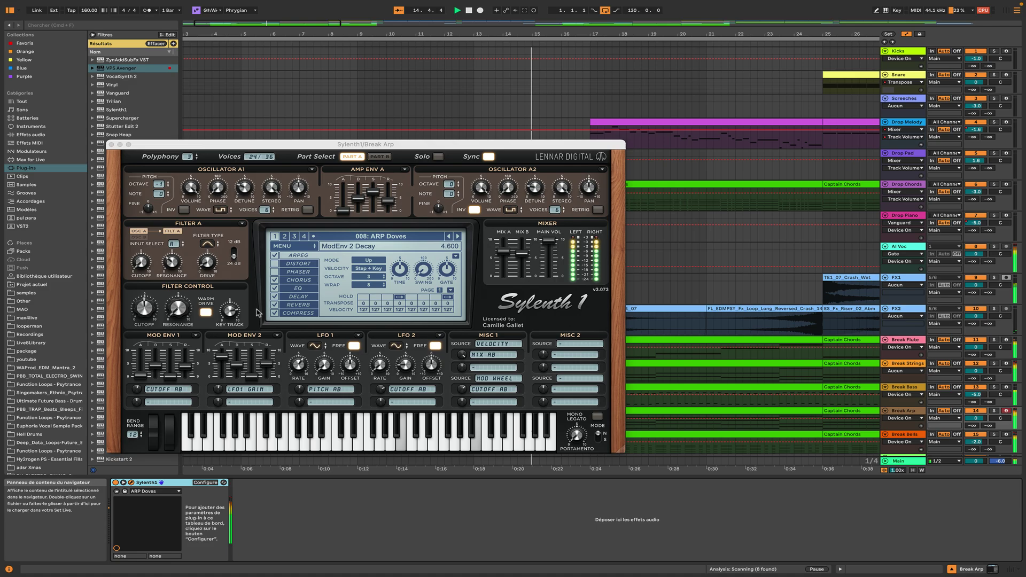
pyautogui.click(379, 156)
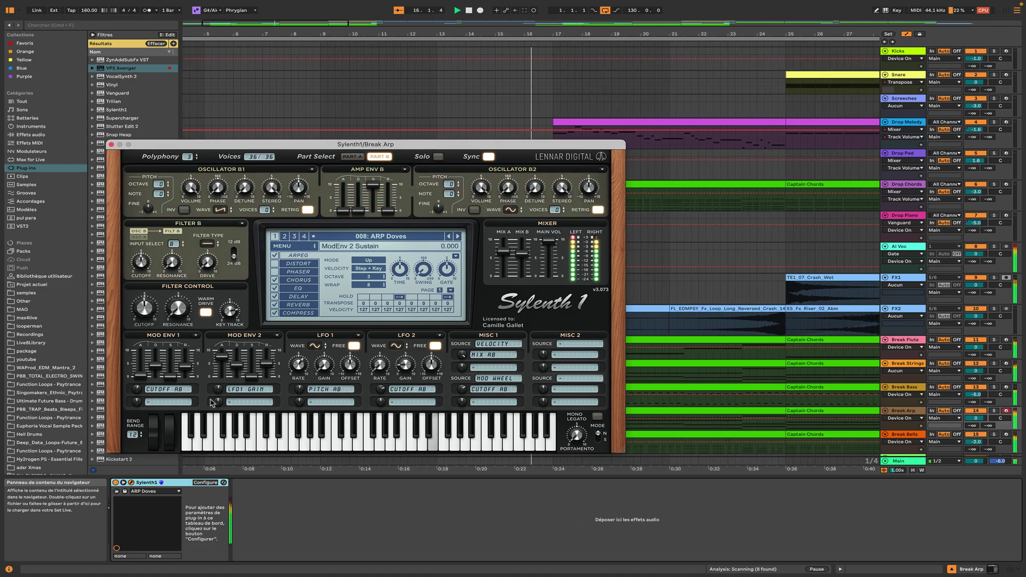
pyautogui.click(131, 483)
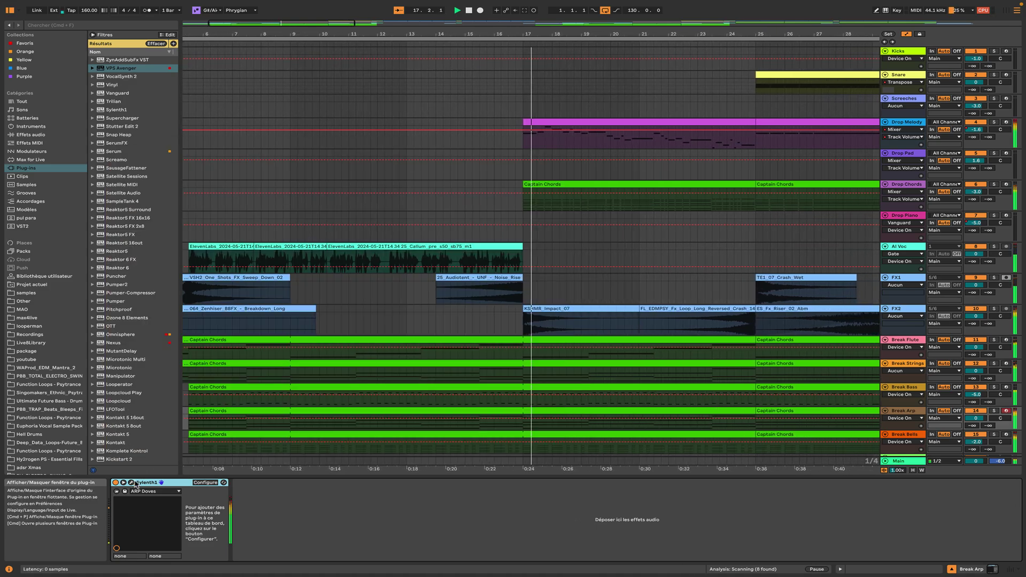
# - Inspect the Vanguard instrument on the Break Bells track and close its plug-in window
pyautogui.click(675, 431)
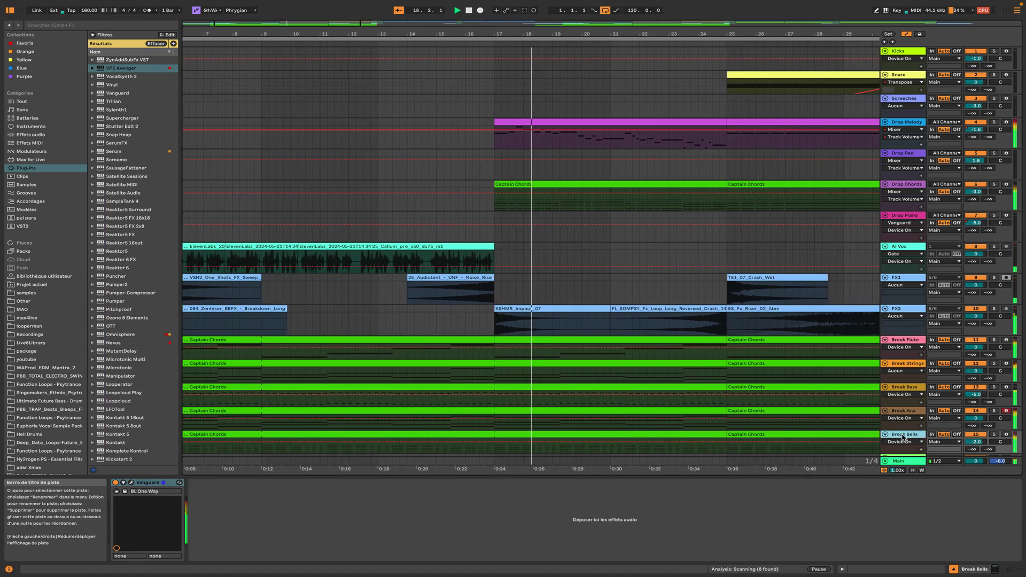
pyautogui.click(132, 483)
pyautogui.click(132, 483)
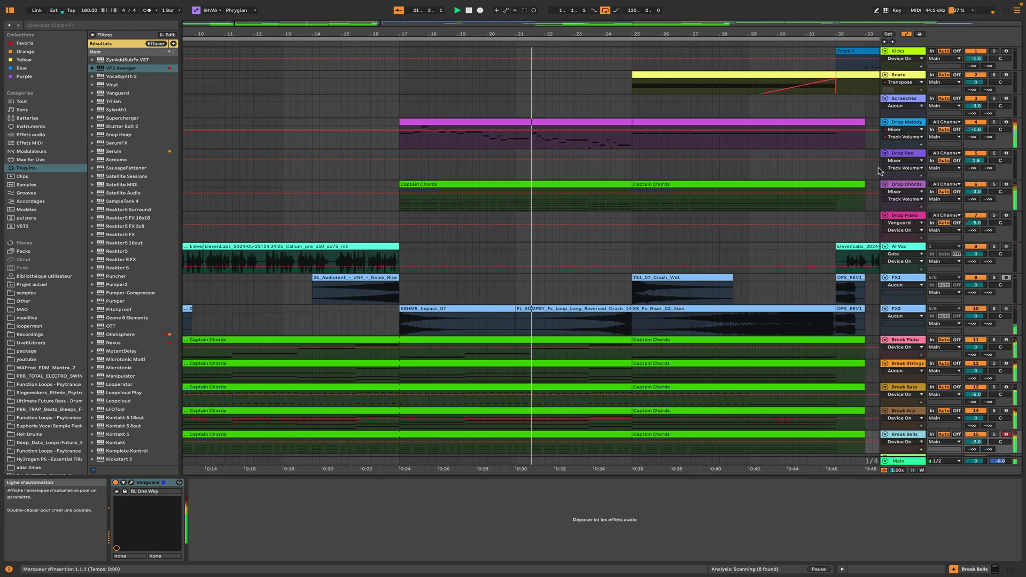
# - Display the devices of the Drop Chords track and those of the Snare track
pyautogui.click(907, 184)
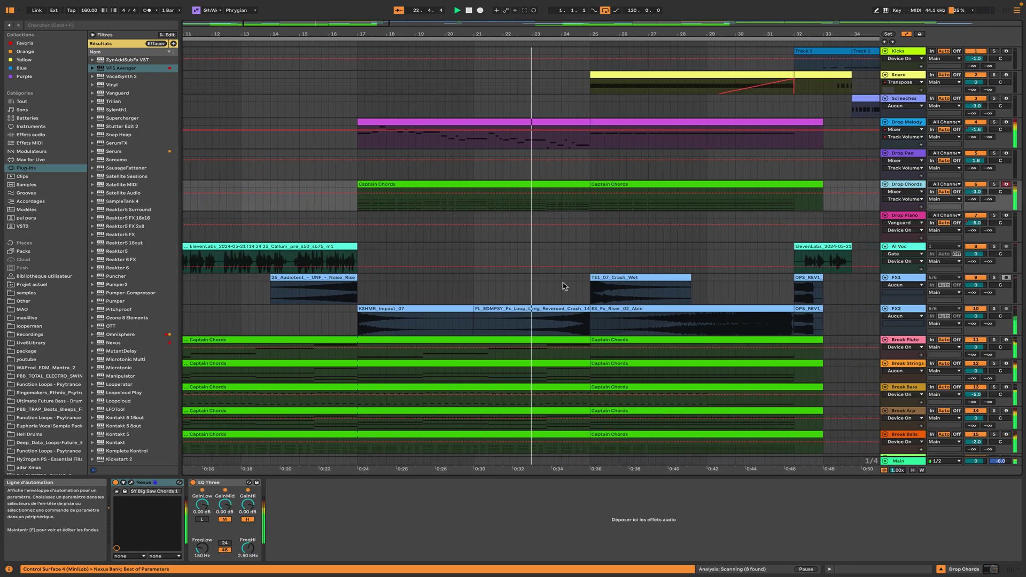
pyautogui.click(900, 75)
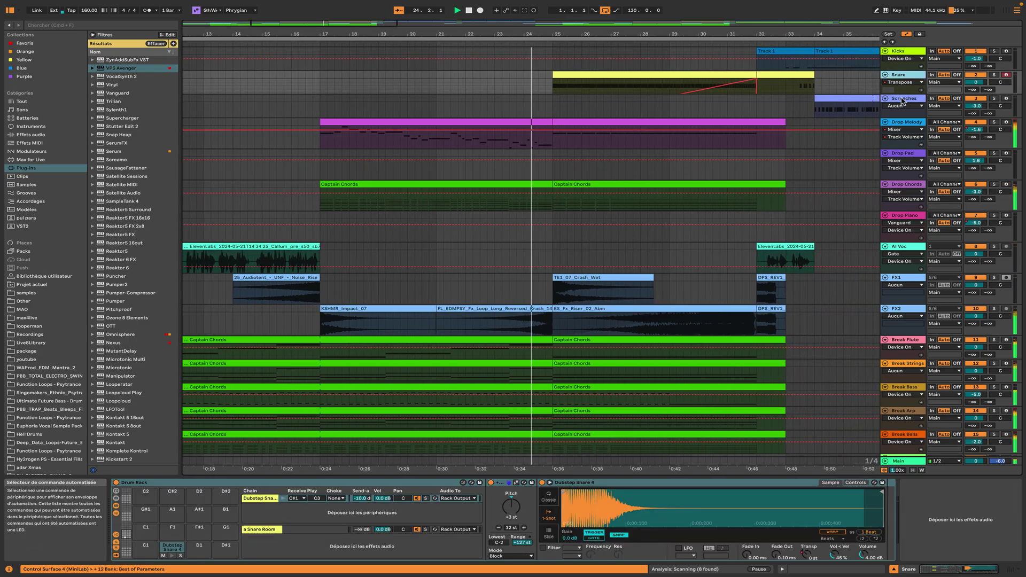
# - Inspect the Nexus presets in the first two chains of the Screeches track's instrument rack
pyautogui.click(903, 100)
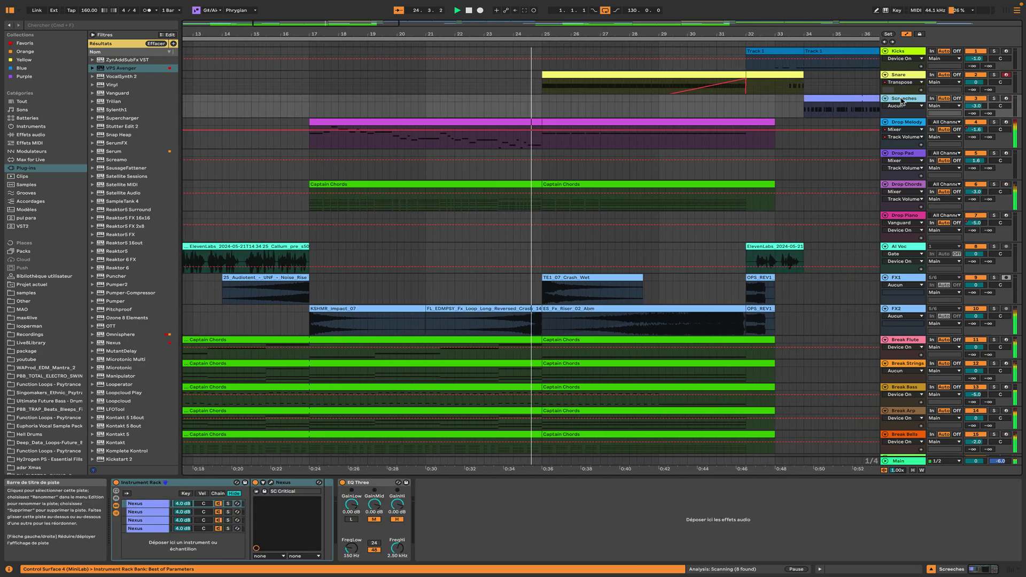
pyautogui.click(272, 483)
pyautogui.click(272, 483)
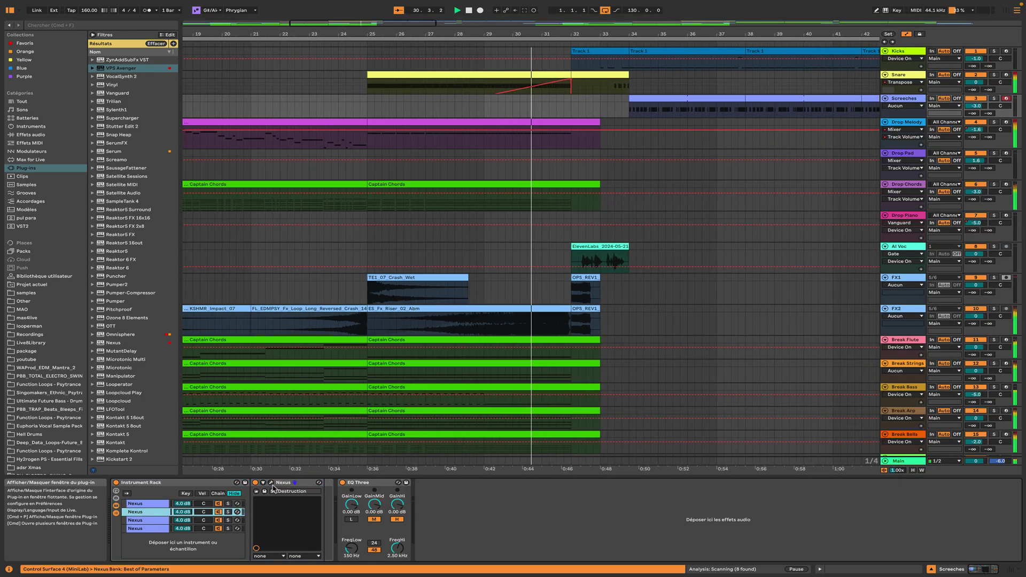
pyautogui.click(272, 484)
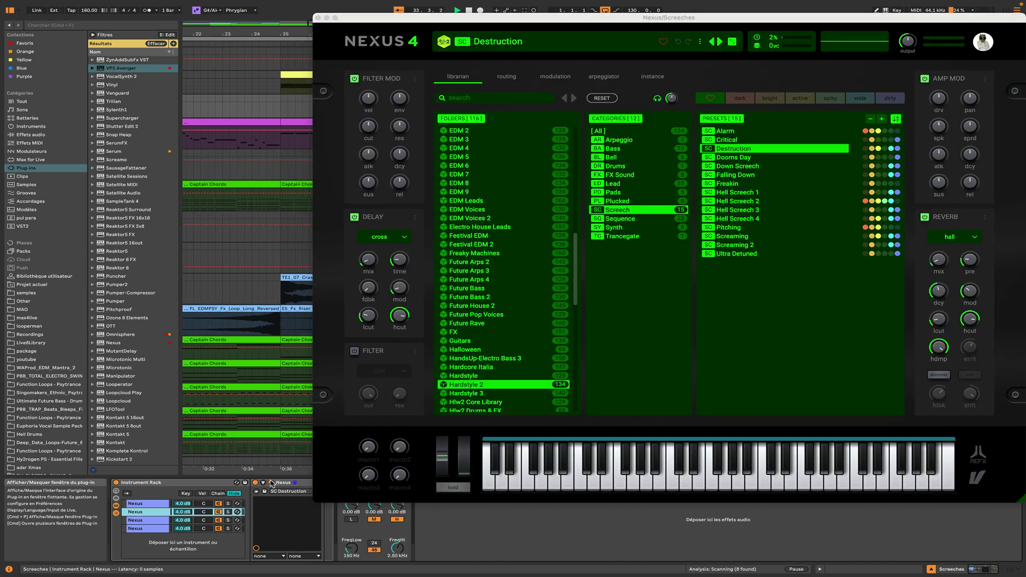
pyautogui.click(271, 483)
# - Inspect the Nexus preset in the third chain of the Screeches instrument rack and close its window
pyautogui.click(149, 521)
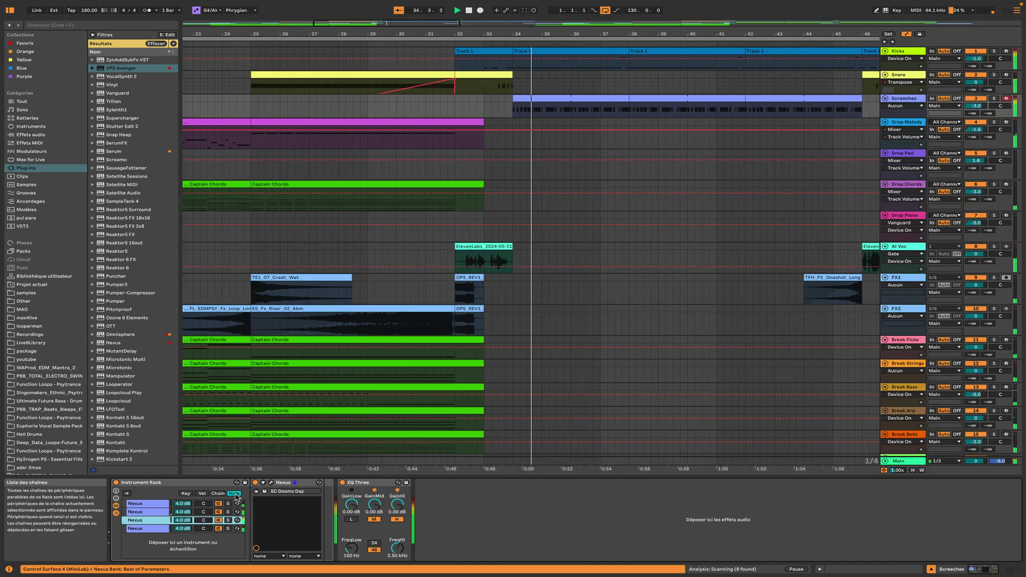
pyautogui.click(271, 483)
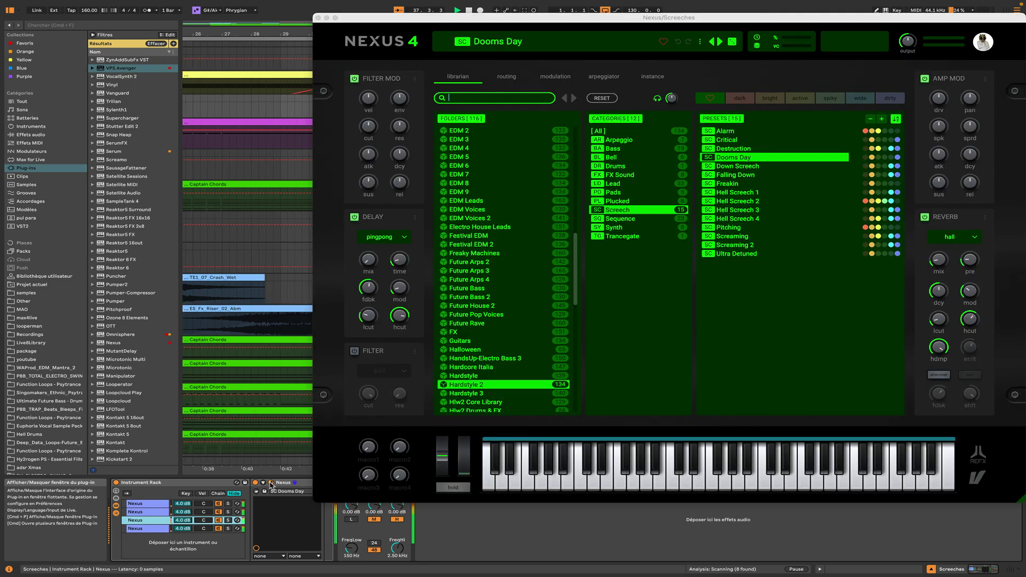
pyautogui.click(271, 483)
# - Inspect the Nexus preset in the fourth Screeches chain, close it, and show the rack's chain select editor
pyautogui.click(150, 529)
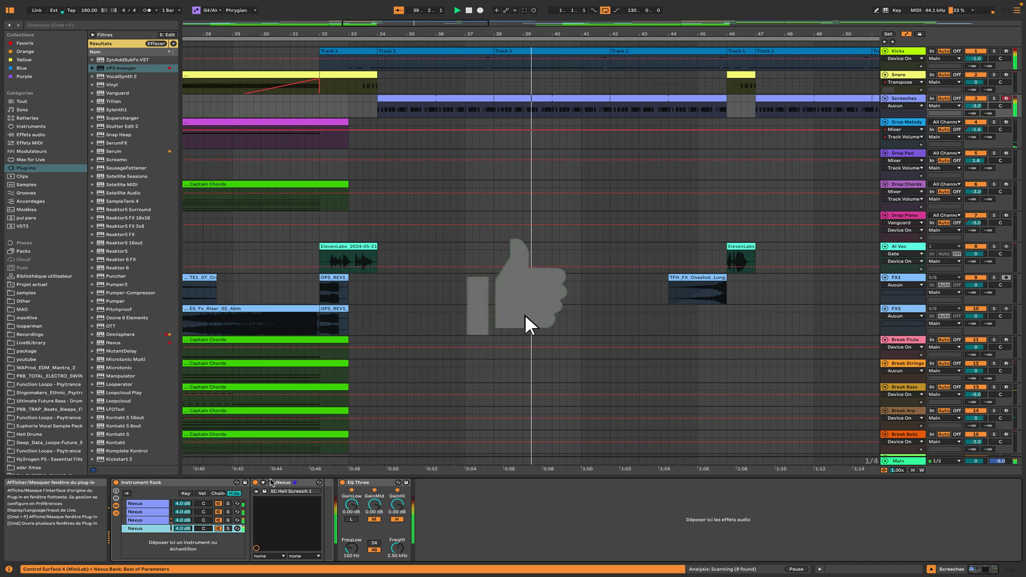
pyautogui.click(271, 483)
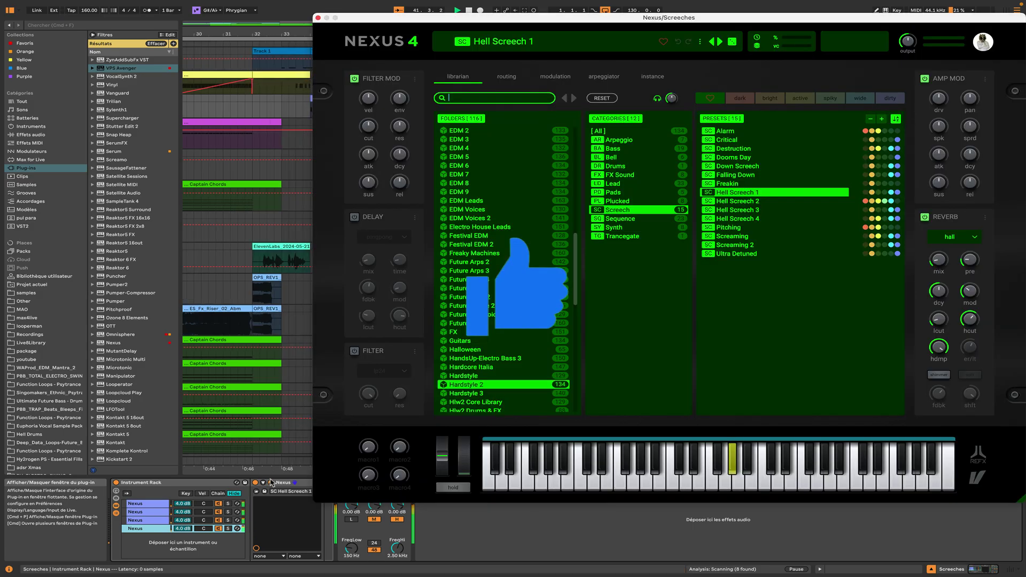
pyautogui.click(271, 483)
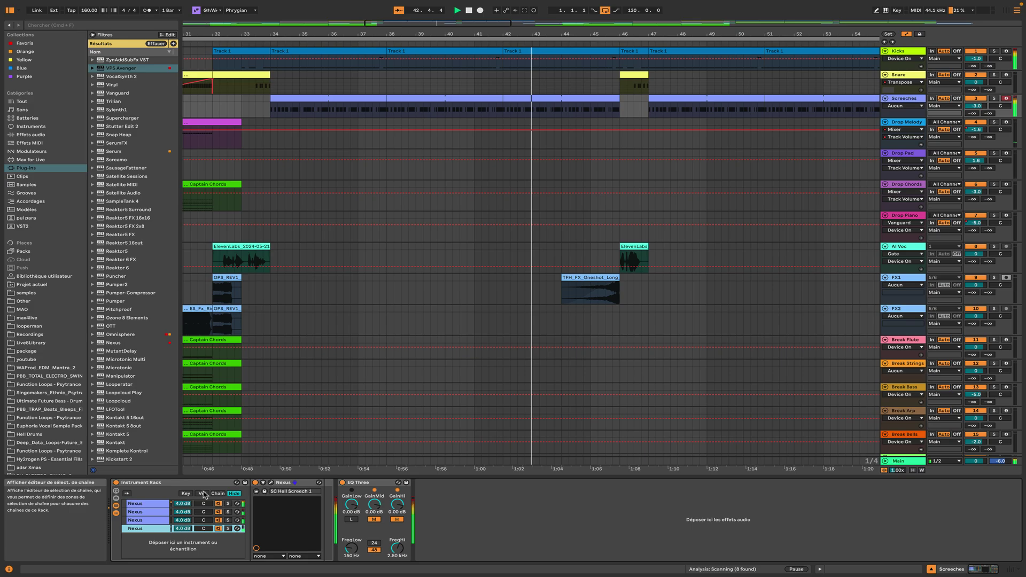
pyautogui.click(218, 494)
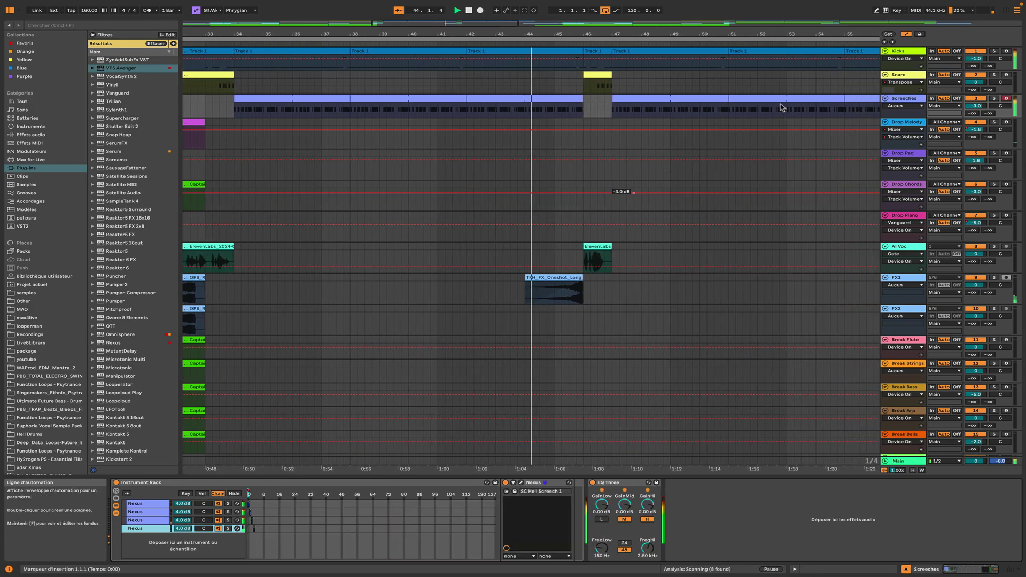
# - Inspect the Serum kick instrument in the Kicks track's nested rack and select the punch sample chain above it
pyautogui.click(904, 53)
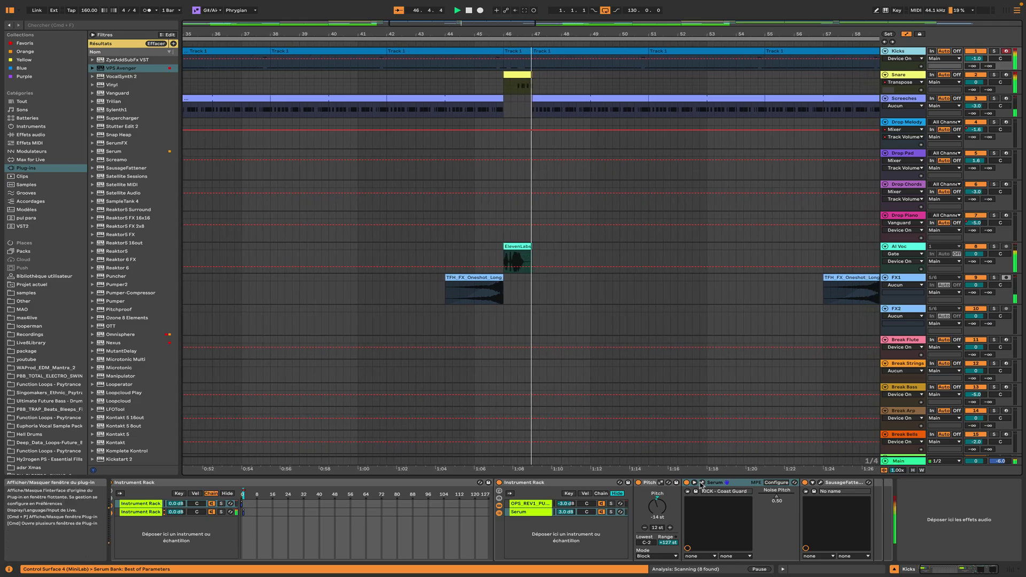
pyautogui.click(702, 483)
pyautogui.click(703, 483)
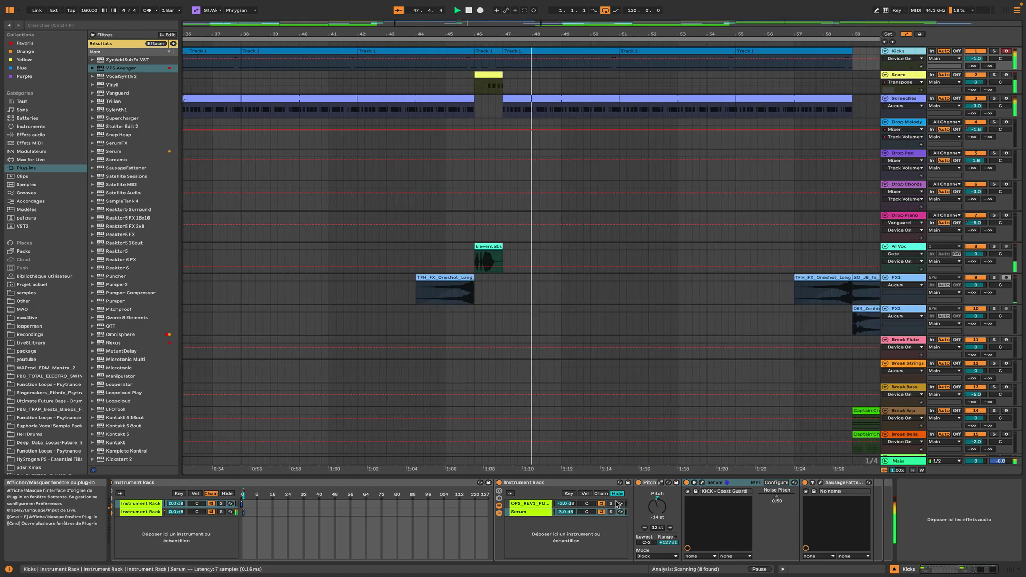
pyautogui.click(532, 505)
# - Examine the crunch sample and the Serum kick patch in the second chain of the Kicks track's outer rack
pyautogui.click(154, 512)
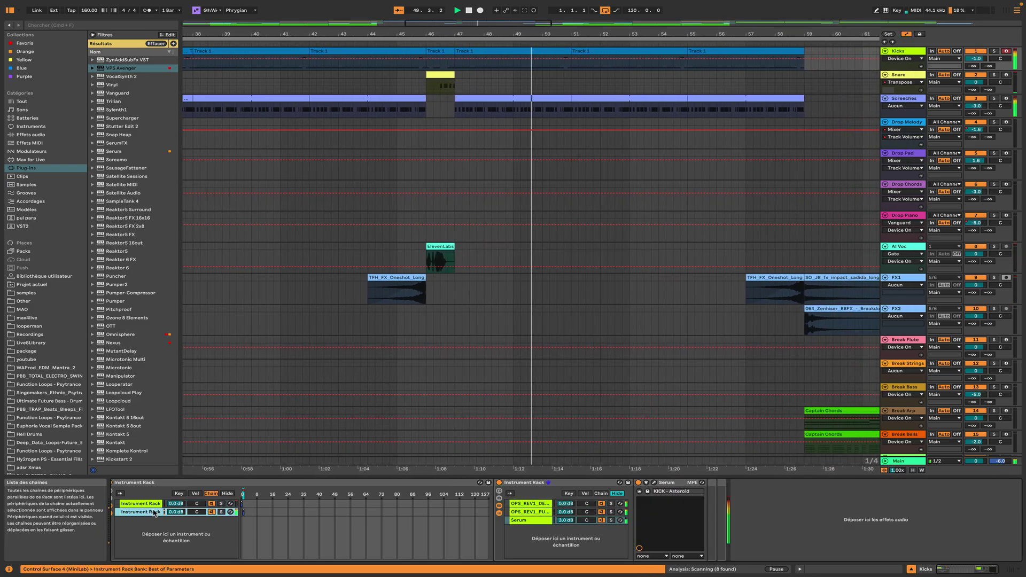
pyautogui.click(526, 505)
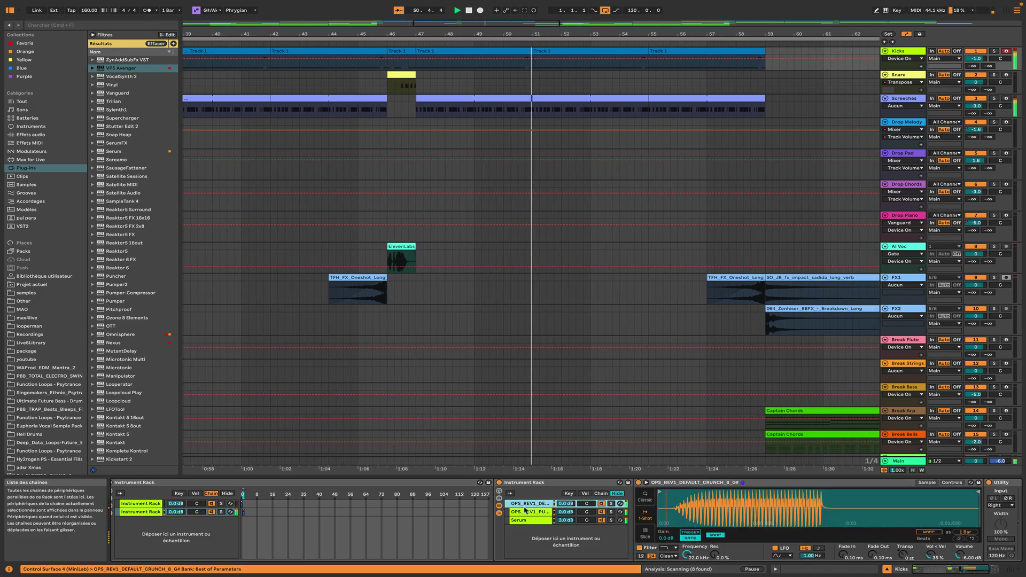
pyautogui.click(526, 520)
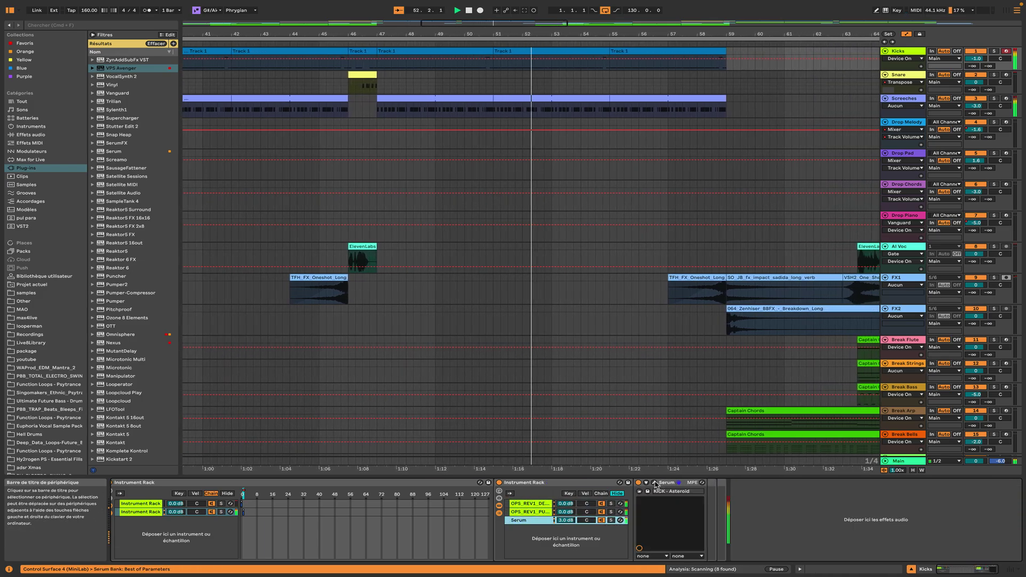
pyautogui.click(655, 483)
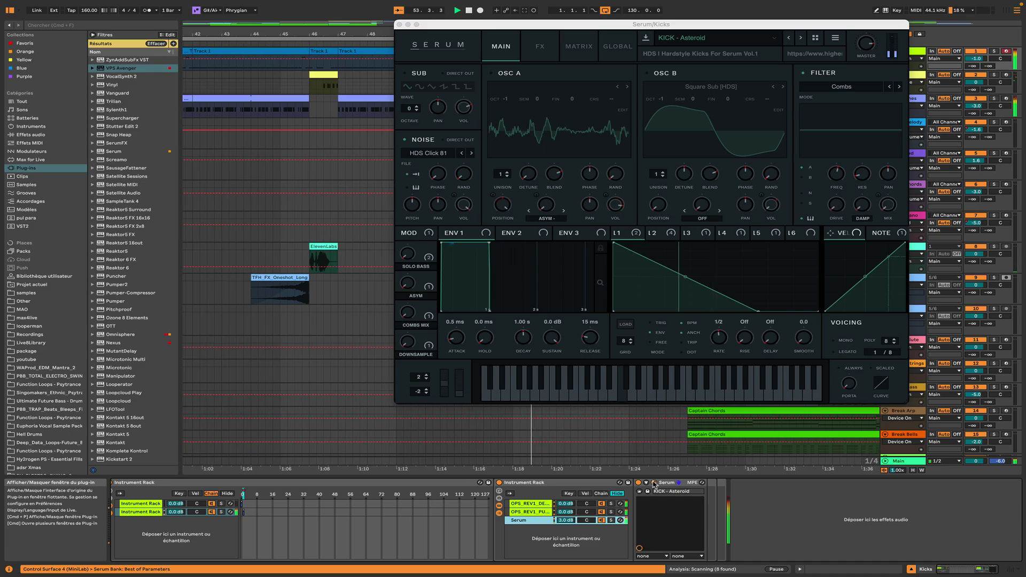
pyautogui.click(654, 483)
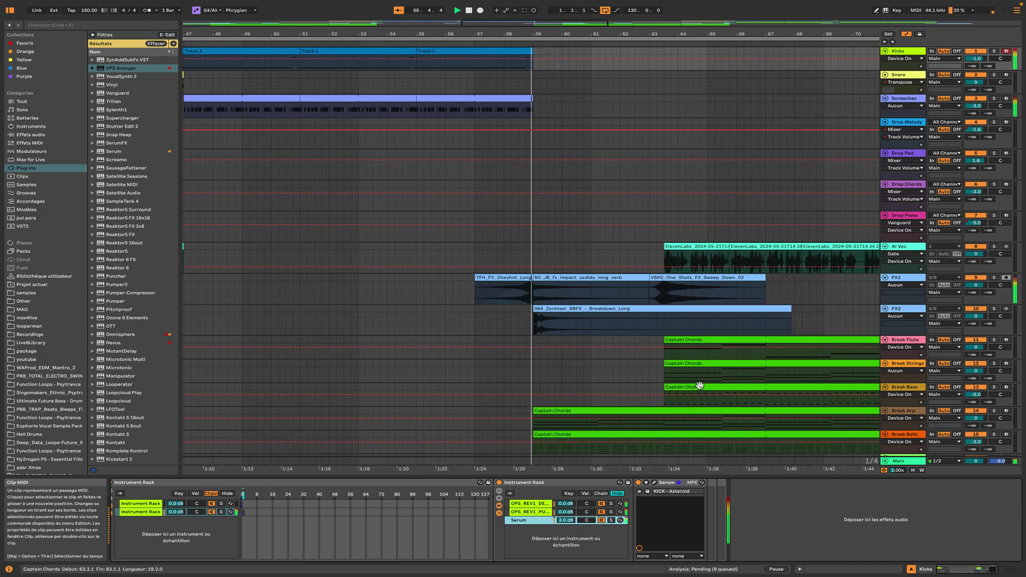
# - Display the AI Voc track's effects and inspect the first Sylenth1 layer in the Drop Melody instrument rack
pyautogui.click(906, 247)
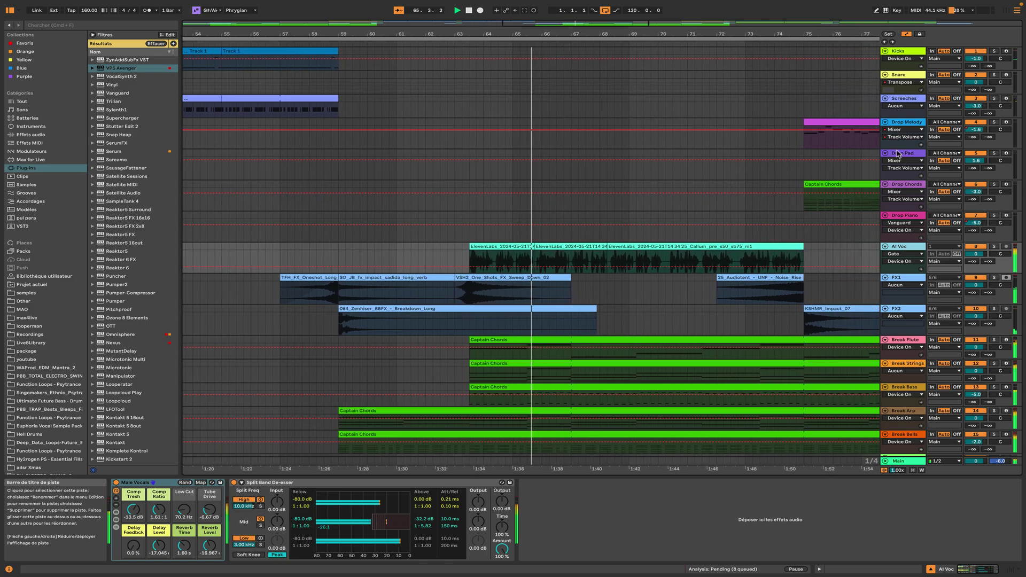
pyautogui.click(904, 125)
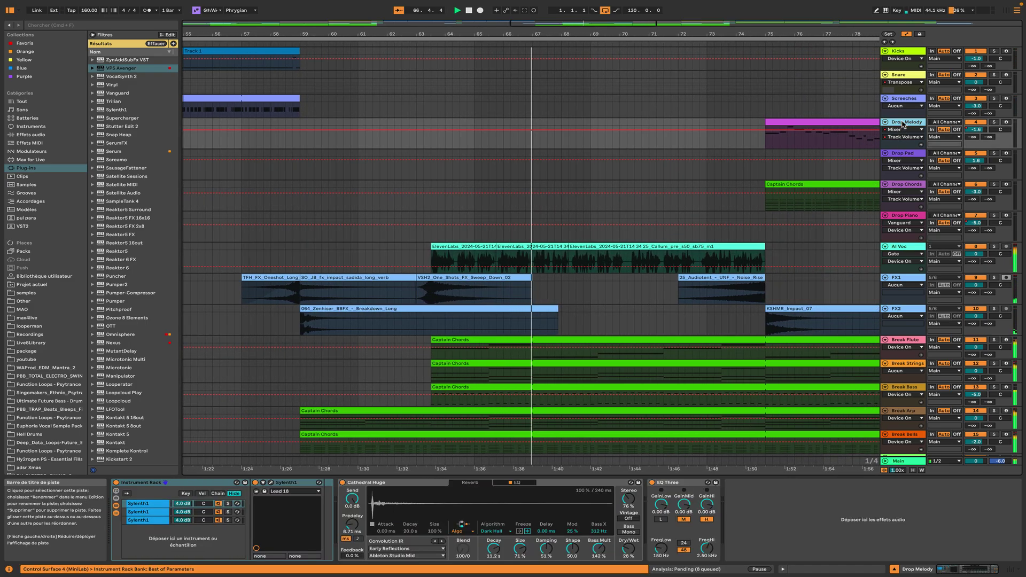
pyautogui.click(271, 483)
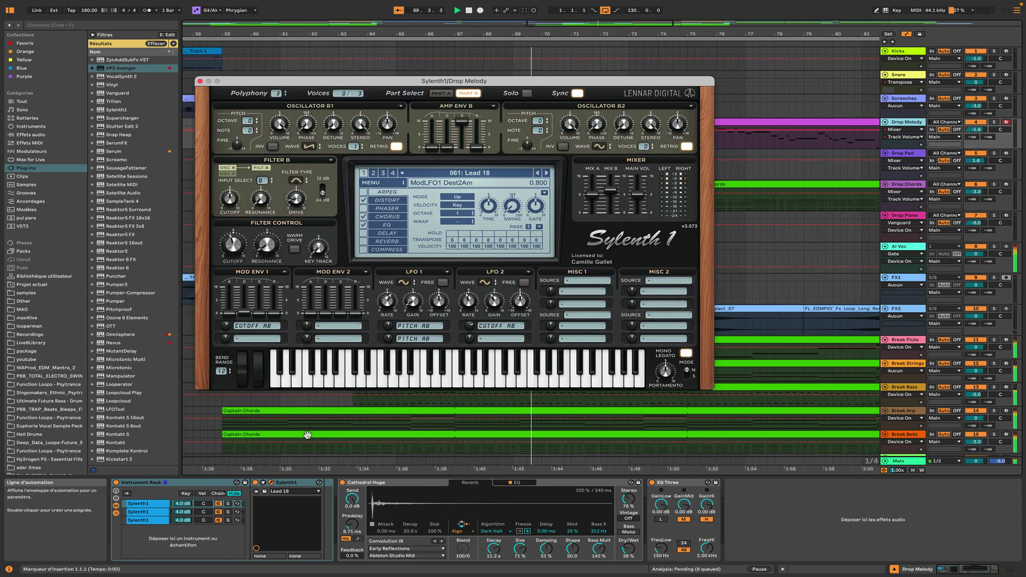
pyautogui.click(271, 482)
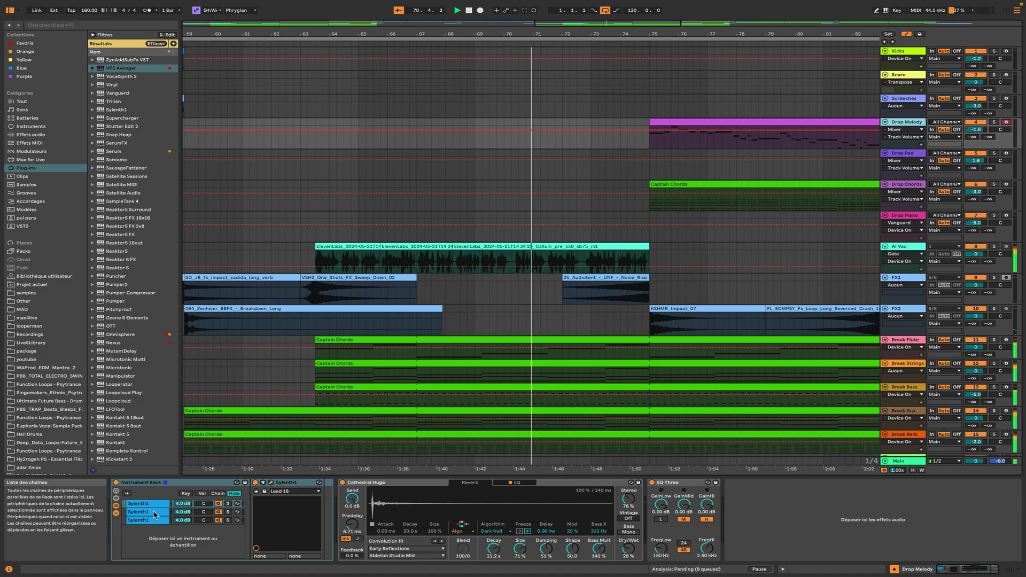
# - Examine Part A and Part B of the second Sylenth1 layer on the Drop Melody track and close it
pyautogui.click(271, 483)
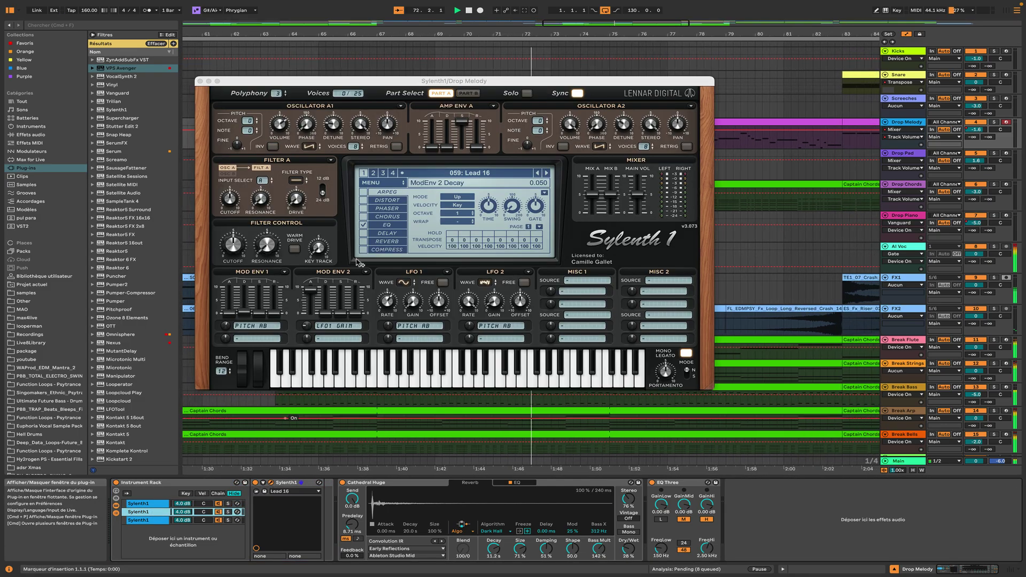
pyautogui.click(474, 94)
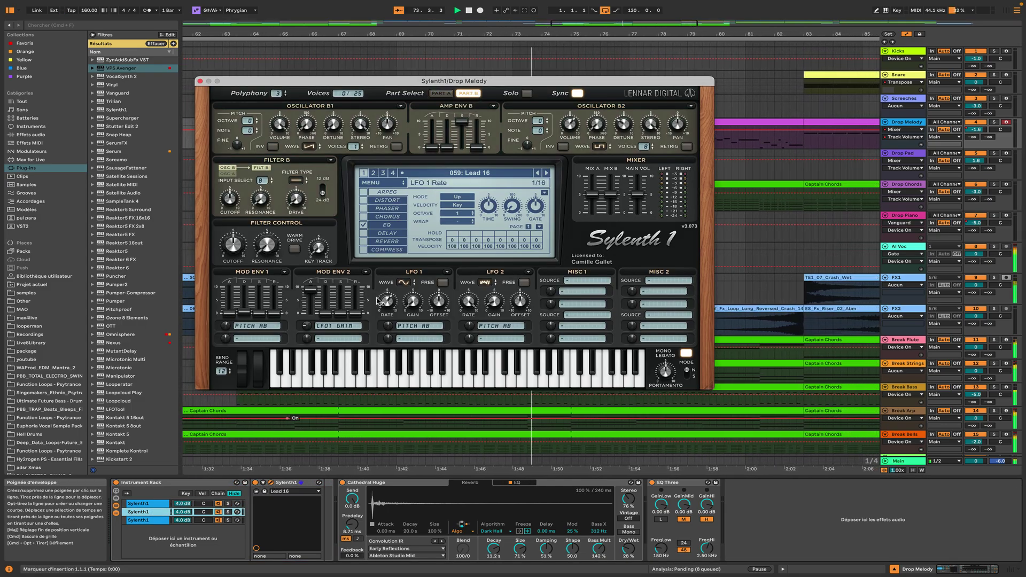
pyautogui.click(271, 482)
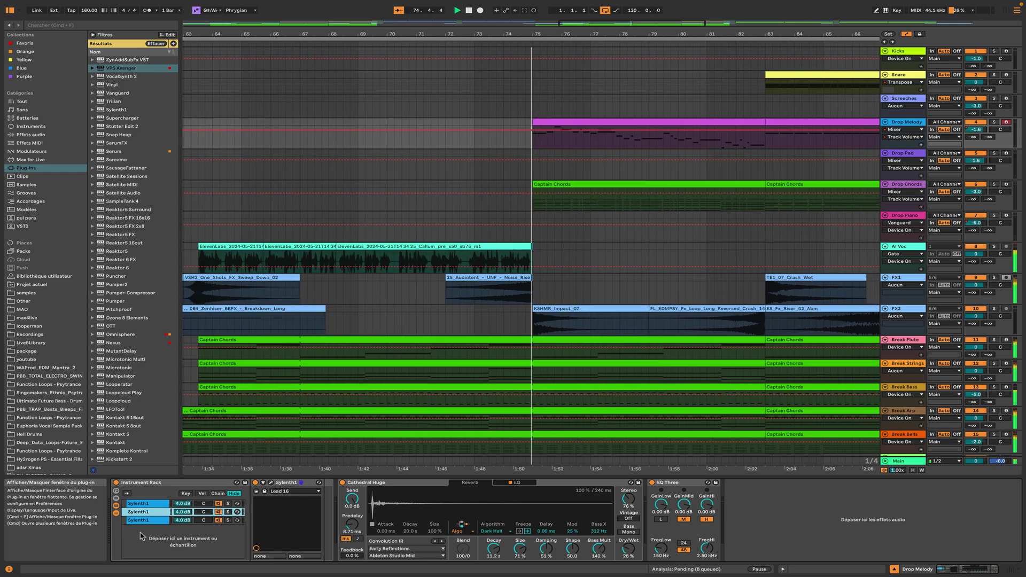
# - Open the third Sylenth1 layer of the Drop Melody rack and view its Part A and Part B settings
pyautogui.click(139, 521)
pyautogui.click(271, 483)
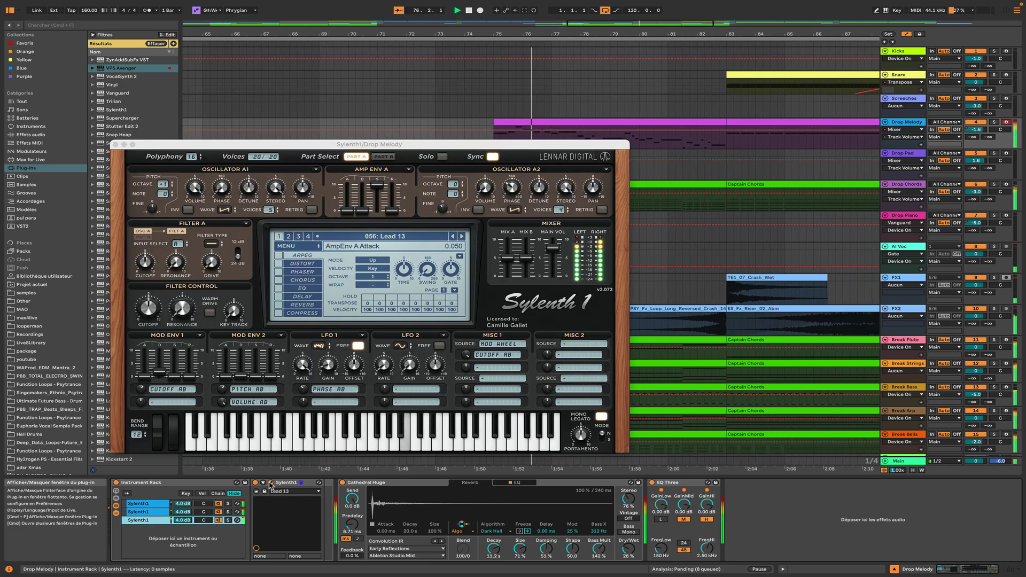
pyautogui.click(382, 156)
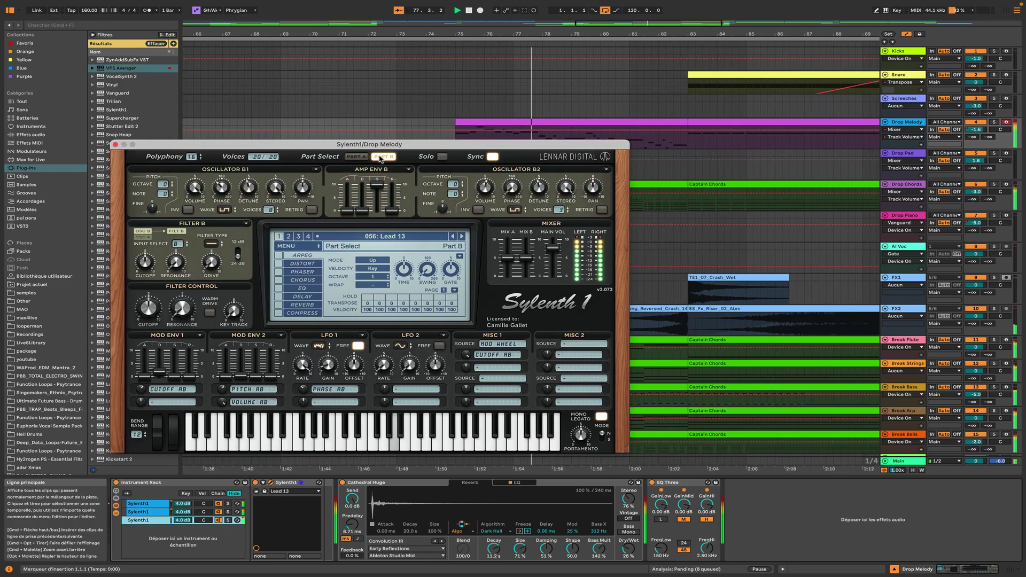
# - Close the Sylenth1 window, inspect the Nexus preset used on the Drop Chords track, and close the instrument
pyautogui.press('super+alt+p')
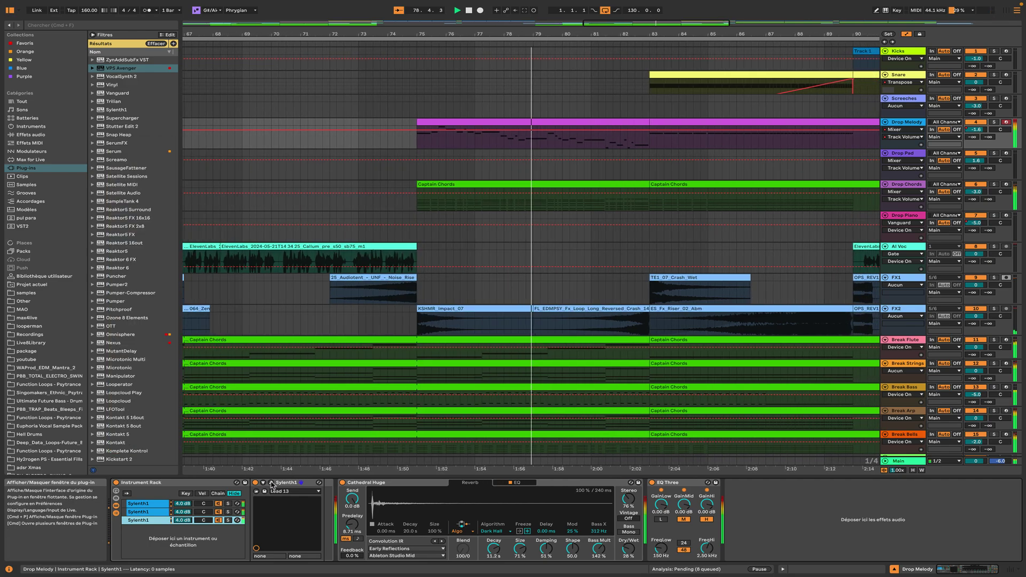
pyautogui.click(907, 184)
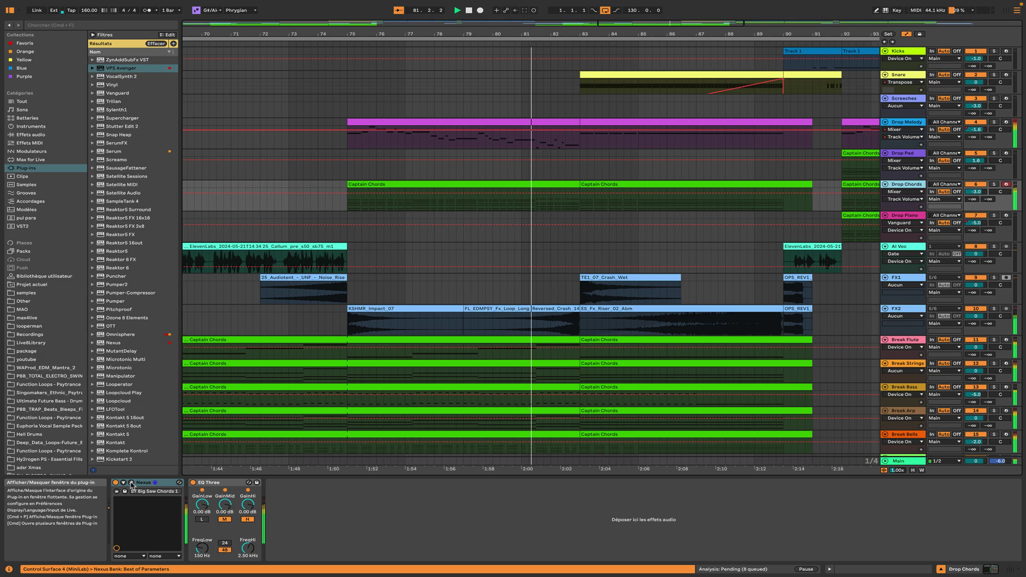
pyautogui.click(132, 484)
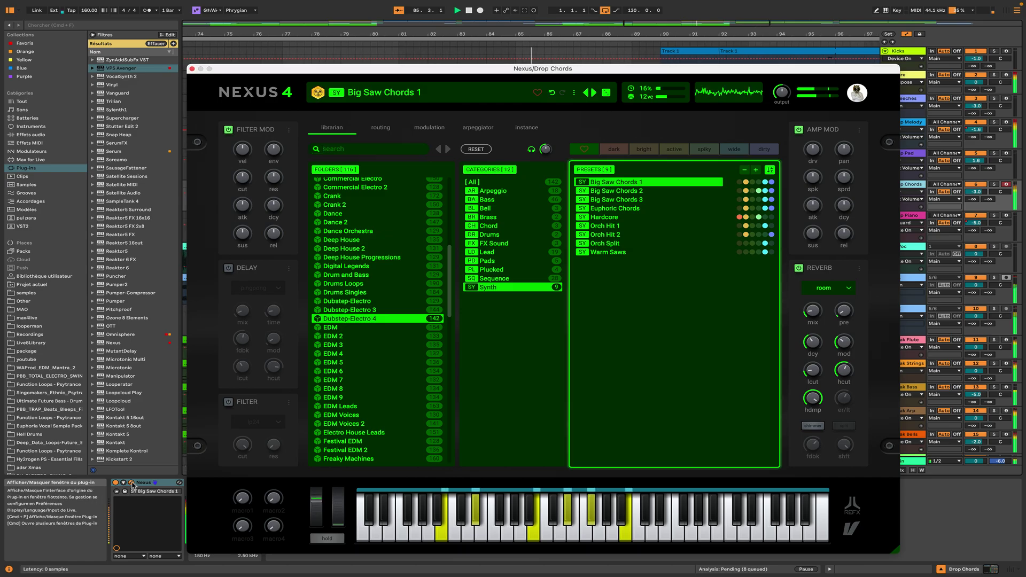
pyautogui.click(132, 482)
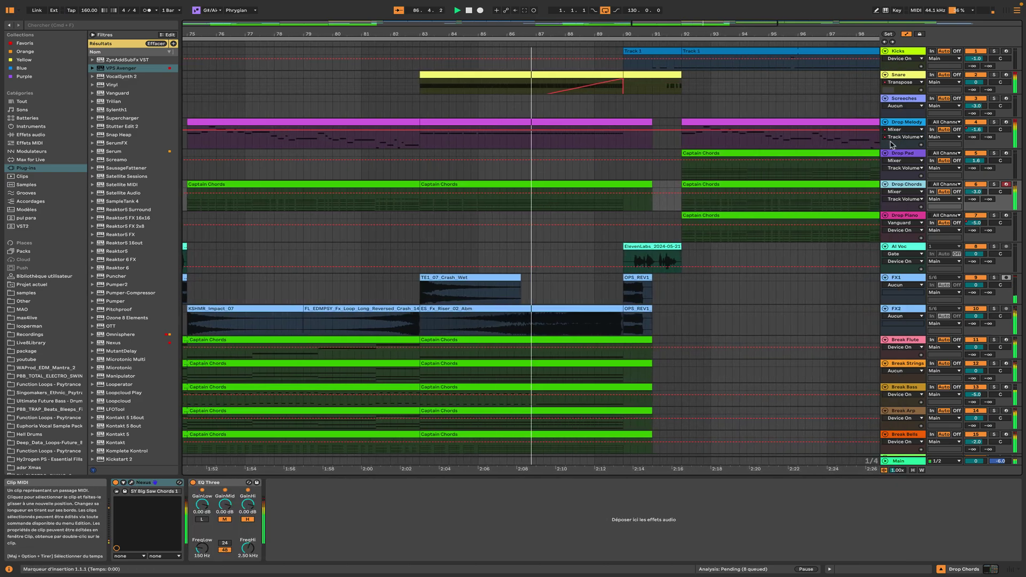
# - Inspect the Omnisphere patch on the Drop Pad track and close the instrument window
pyautogui.click(901, 154)
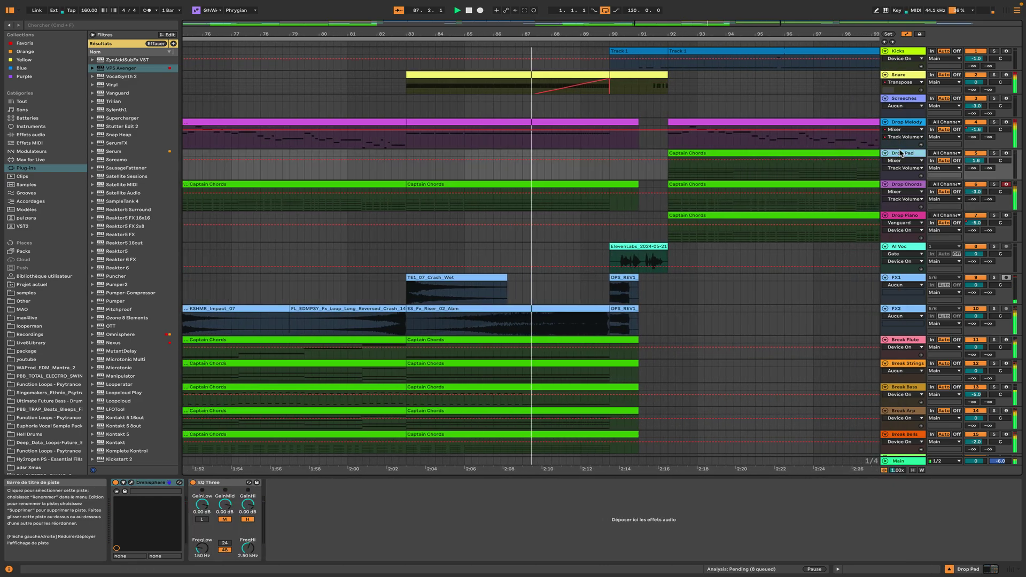
pyautogui.click(132, 483)
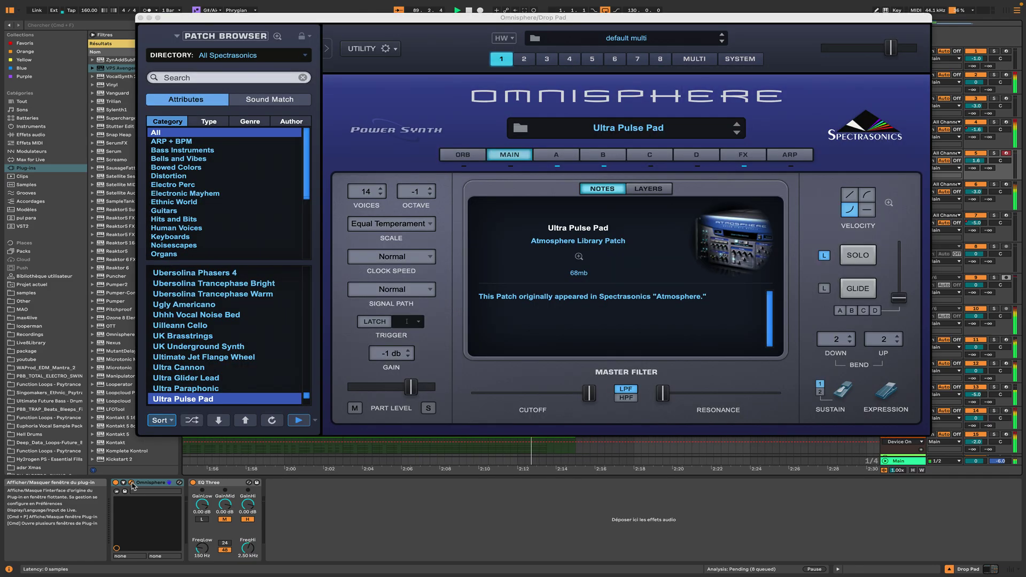
pyautogui.click(132, 484)
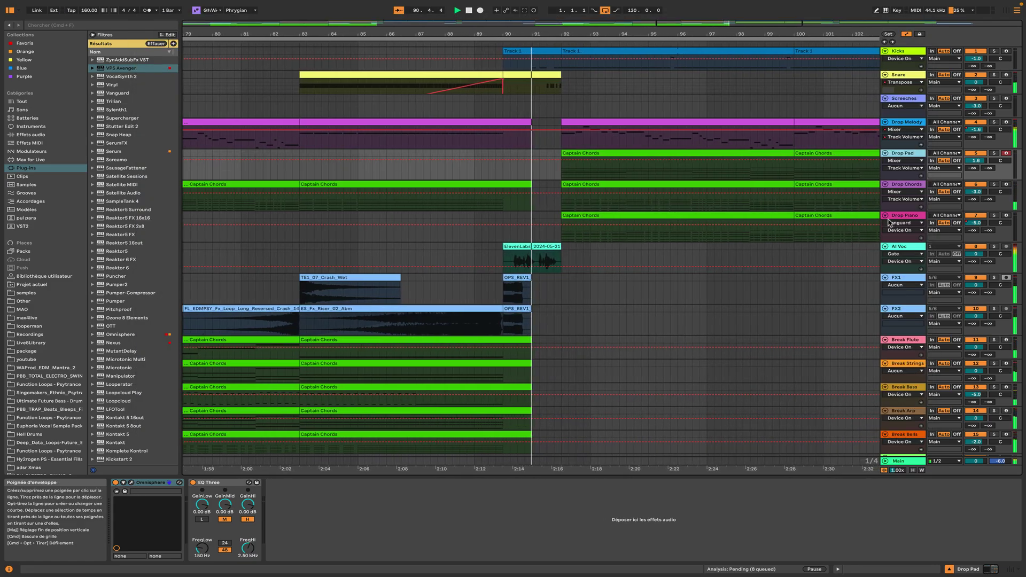
# - Display the Drop Piano track's devices, view its Vanguard instrument and close it
pyautogui.click(902, 216)
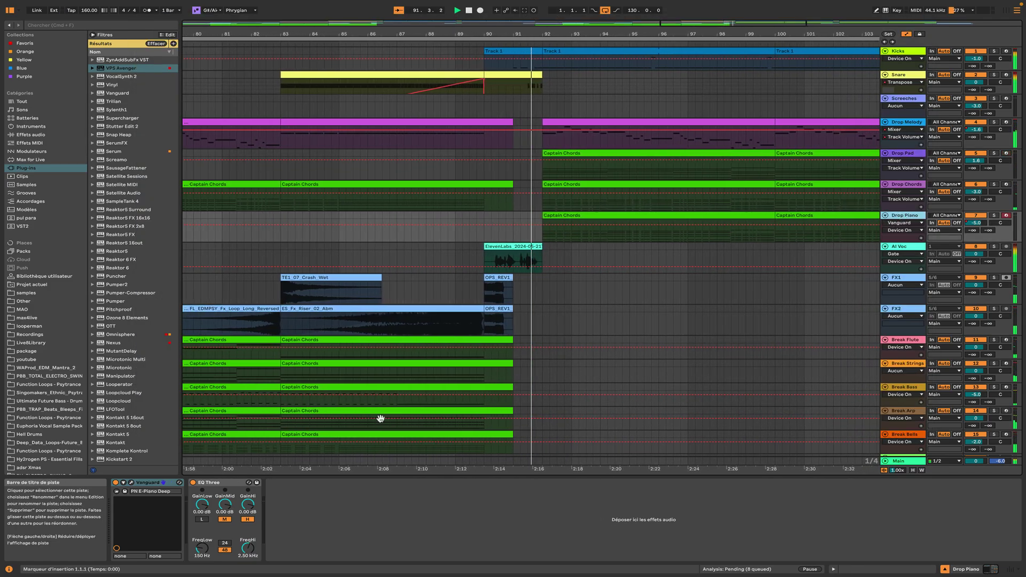
pyautogui.click(130, 484)
pyautogui.click(130, 484)
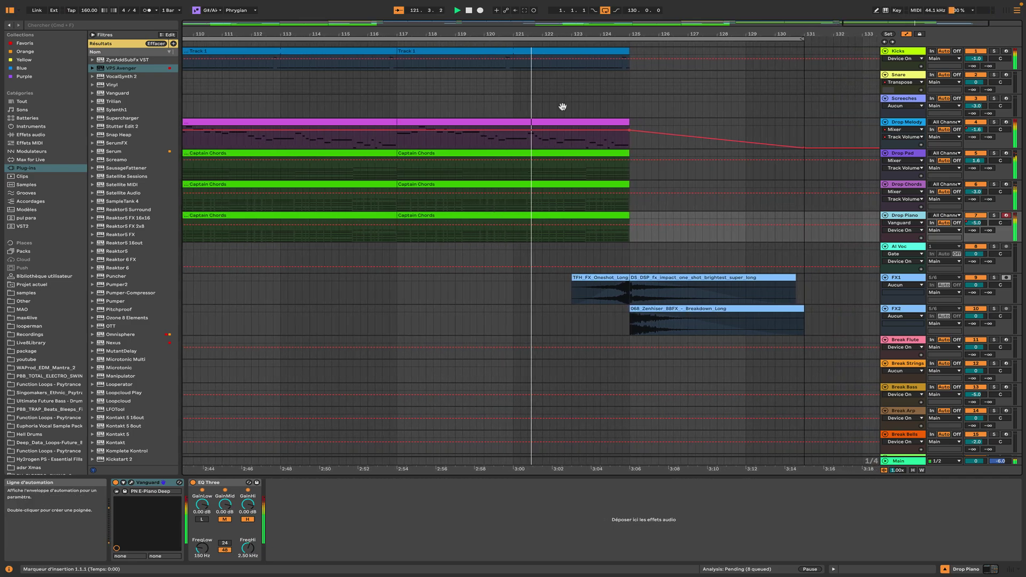
# - Turn off the arrangement loop while the track keeps playing
pyautogui.click(605, 11)
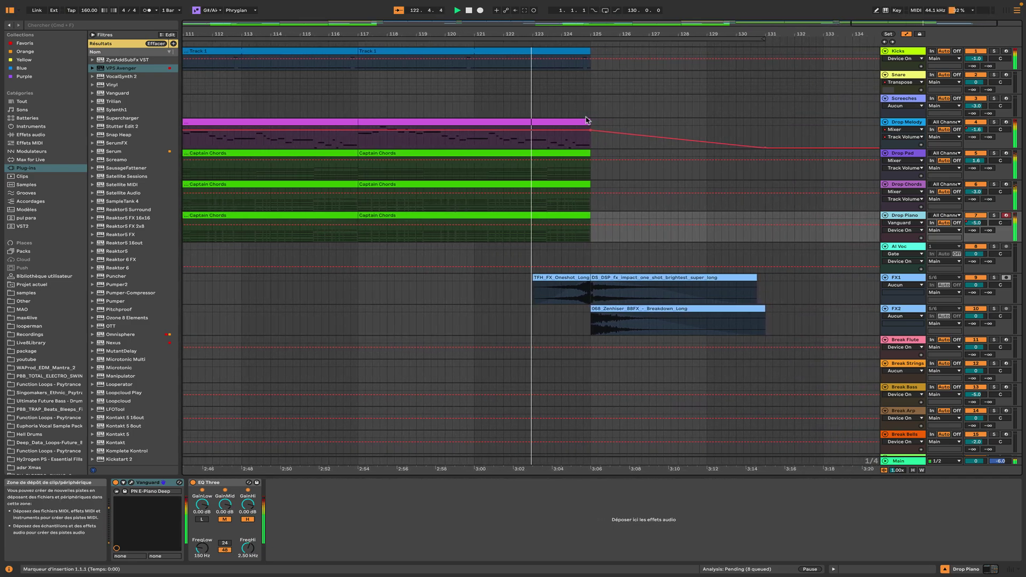